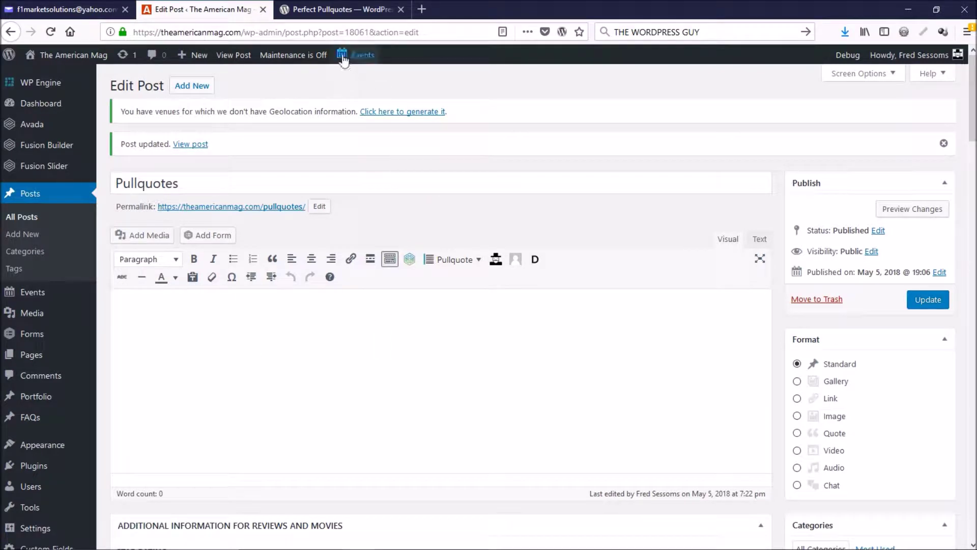
After checking the Perfect Pullquotes plugin page, paste three Lorem ipsum paragraphs into the post body.
click(322, 8)
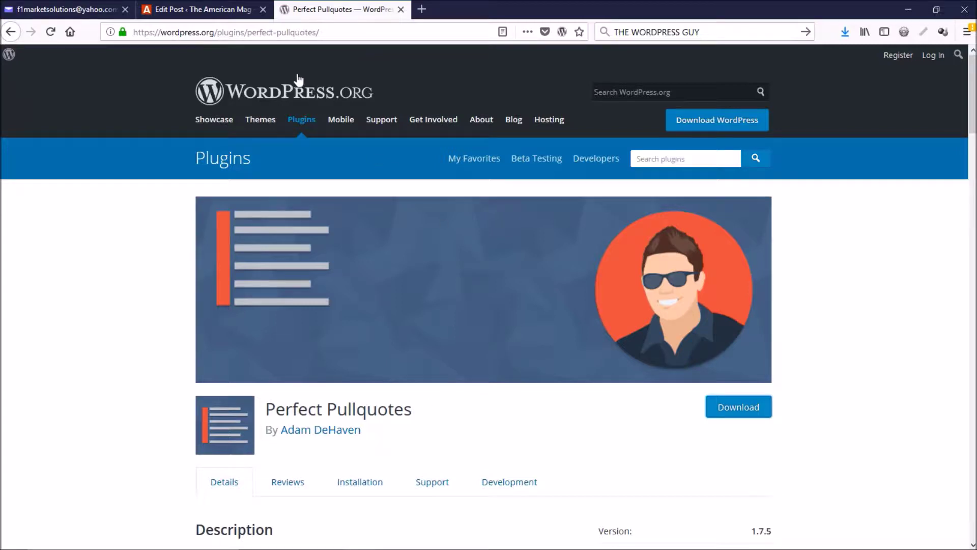
click(212, 8)
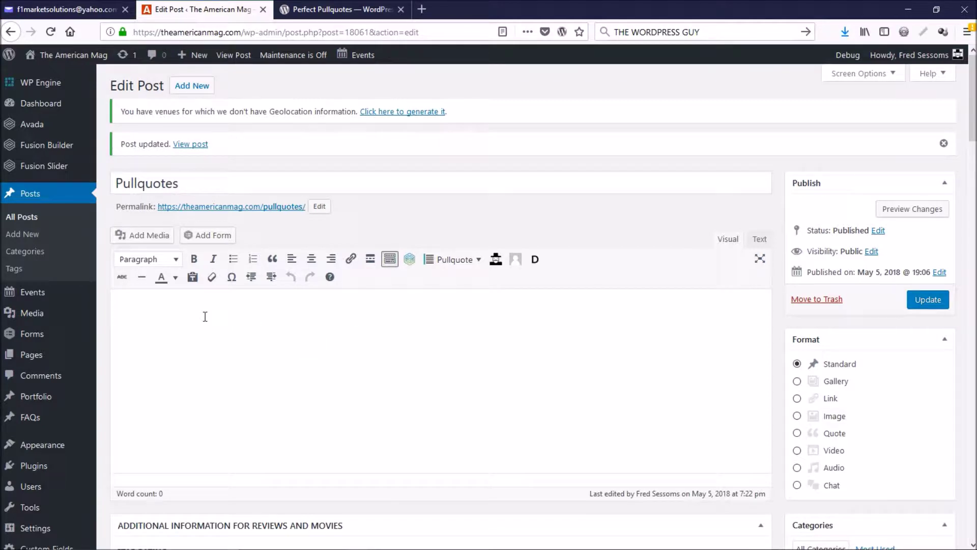
click(205, 316)
key(ctrl+v)
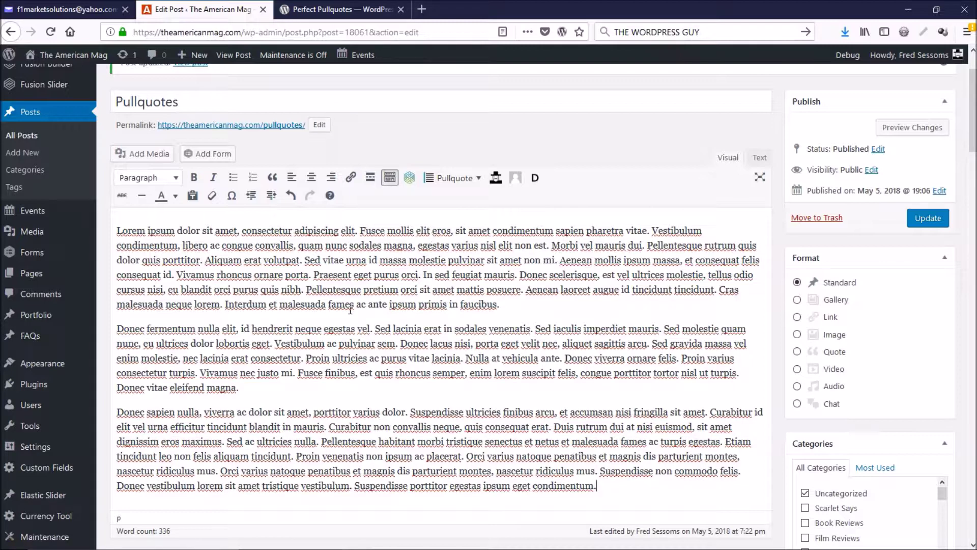
click(117, 329)
Insert a left-aligned perfectpullquote shortcode between the first and second paragraphs.
click(456, 185)
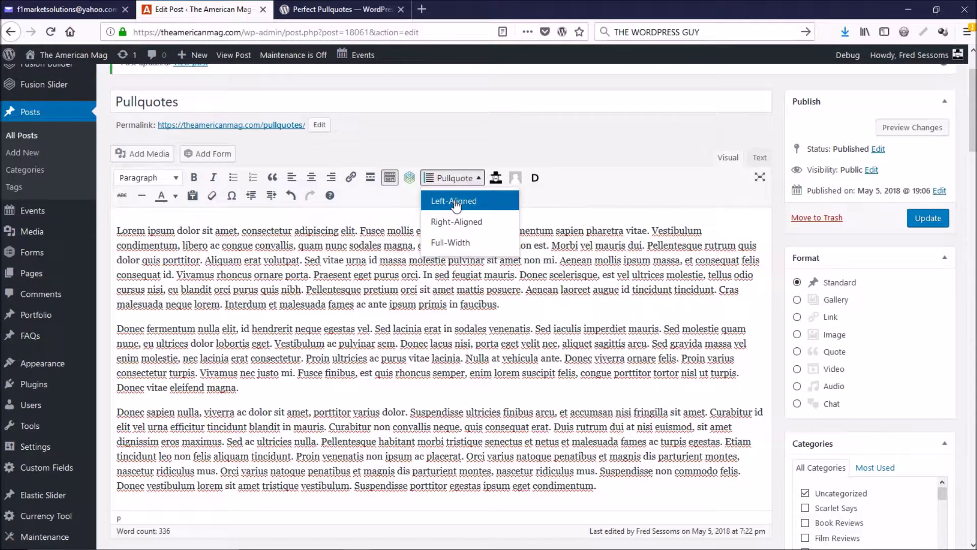
click(456, 205)
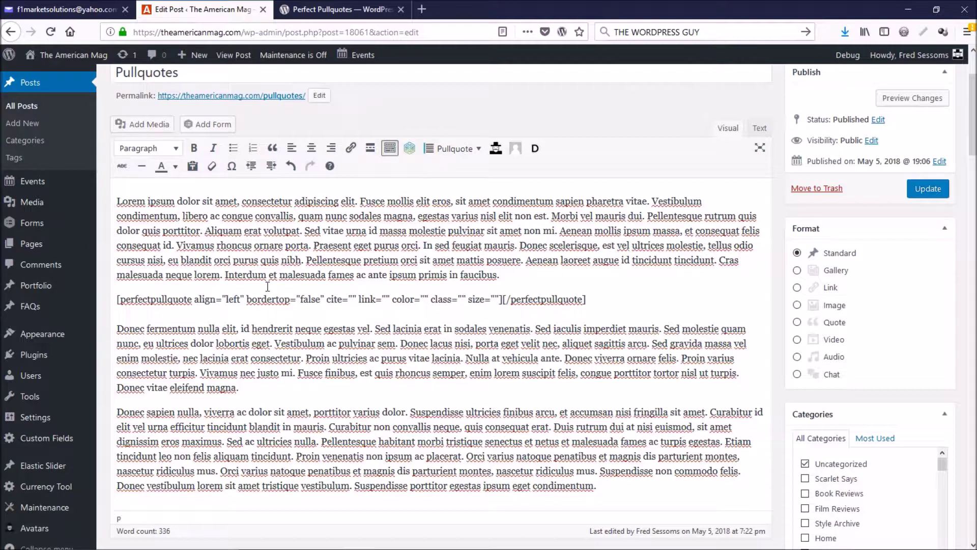
click(164, 314)
click(321, 300)
Erase the 'false' bordertop value and move into the empty cite attribute for the author's name.
key(BackSpace)
key(BackSpace)
key(BackSpace)
key(BackSpace)
key(BackSpace)
text(true)
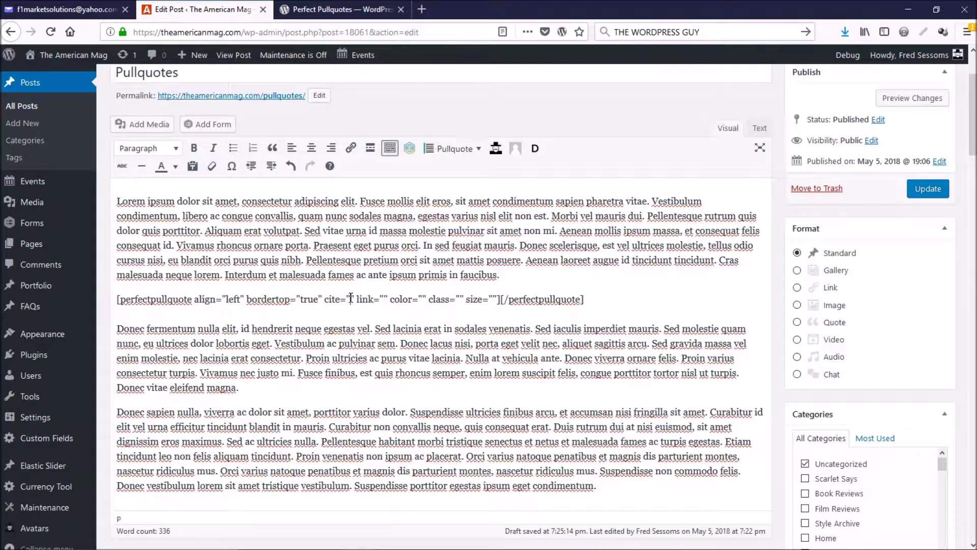
click(350, 299)
text(Fred Sess)
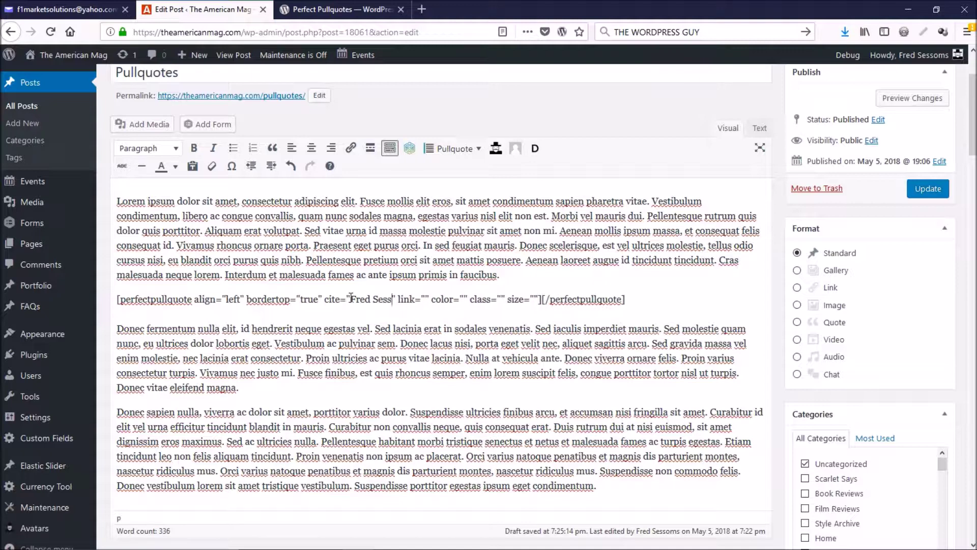
text(om)
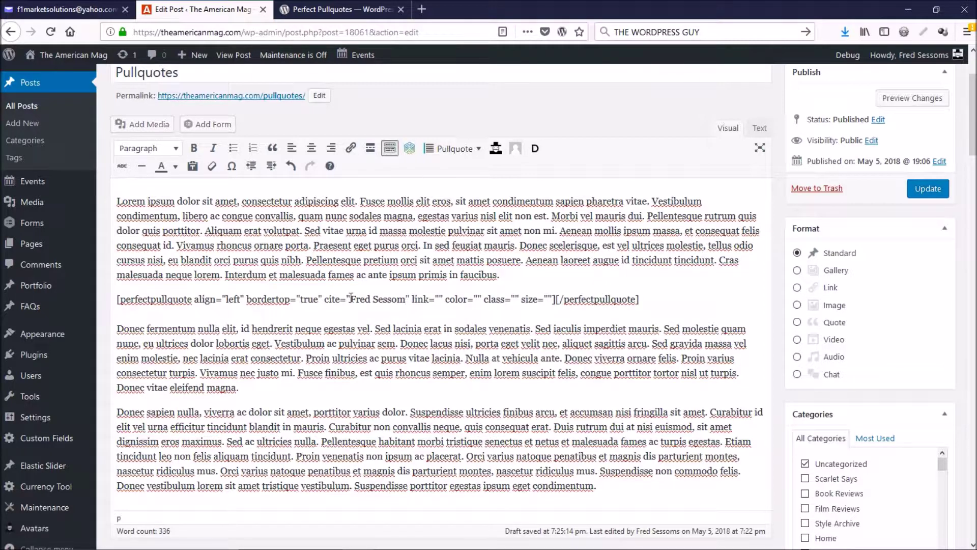
text(s)
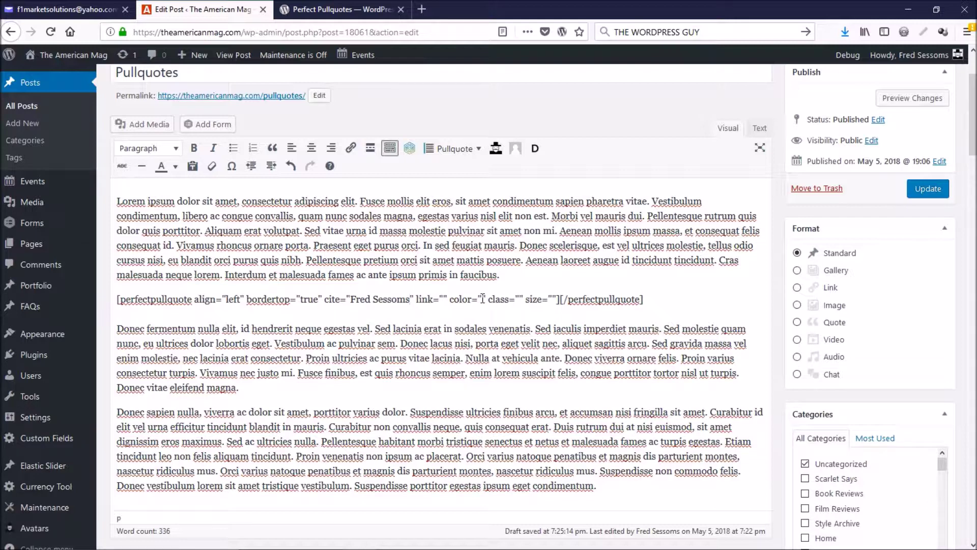
Enter the red colour code #ff0000 in the color attribute, correcting a typo.
click(482, 298)
text(#)
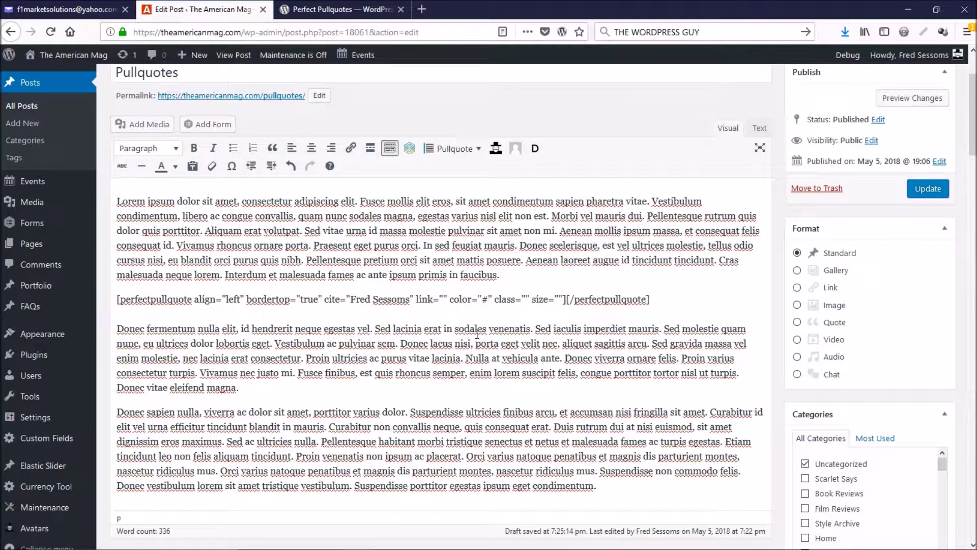
text(f000)
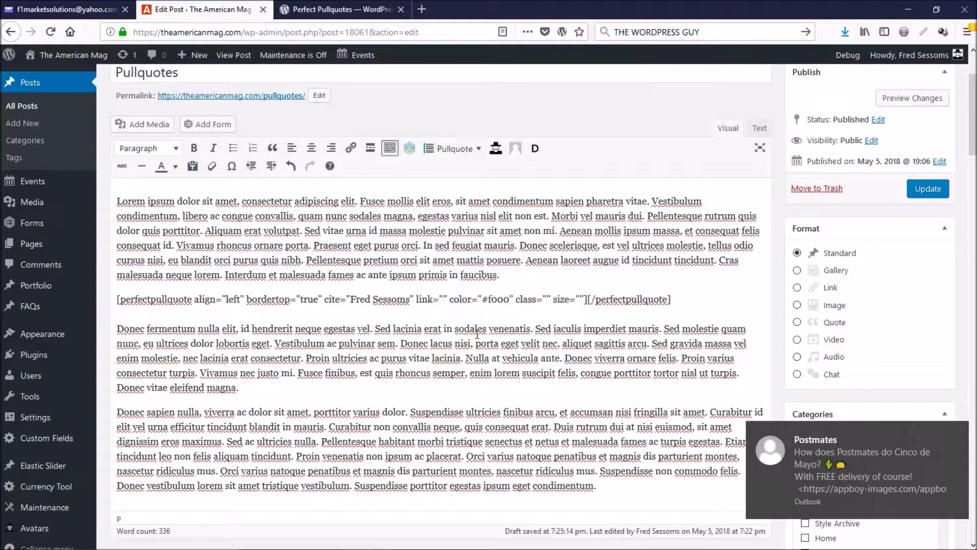
text(0)
key(Left)
key(Left)
key(Left)
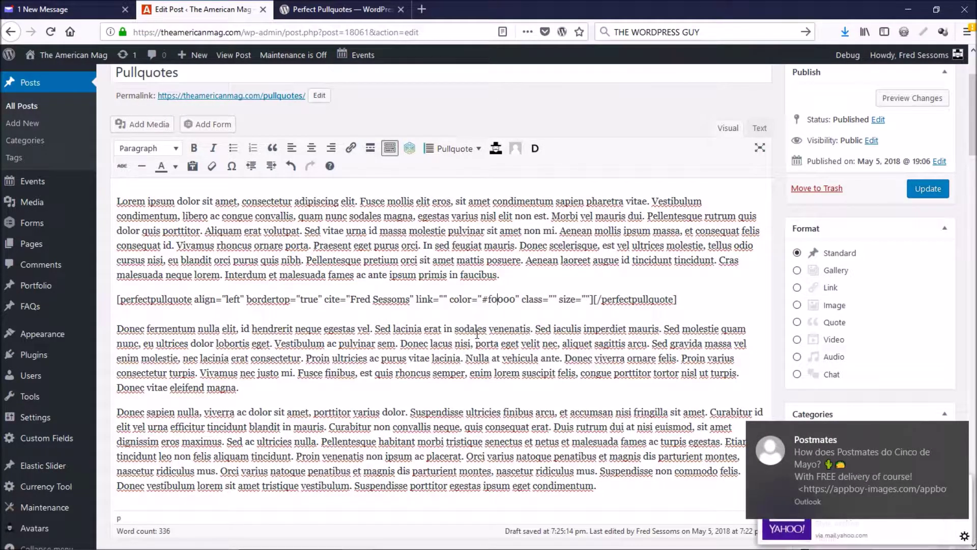
key(Left)
key(Left)
text(f)
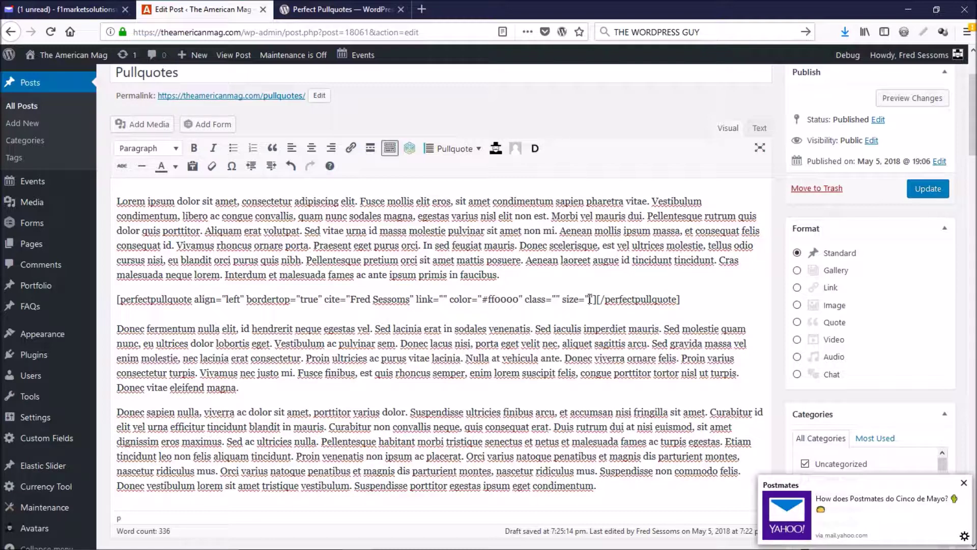
text(12)
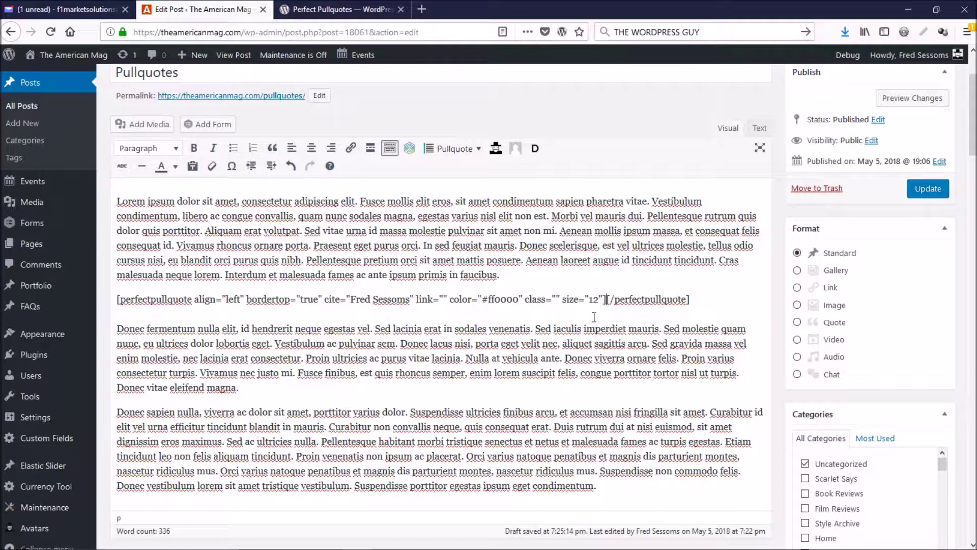
text(some)
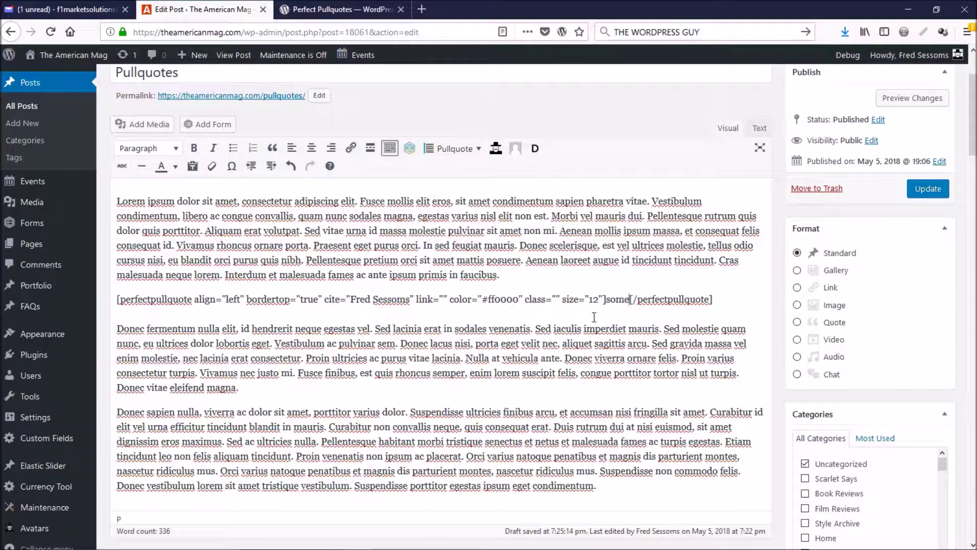
text( tex)
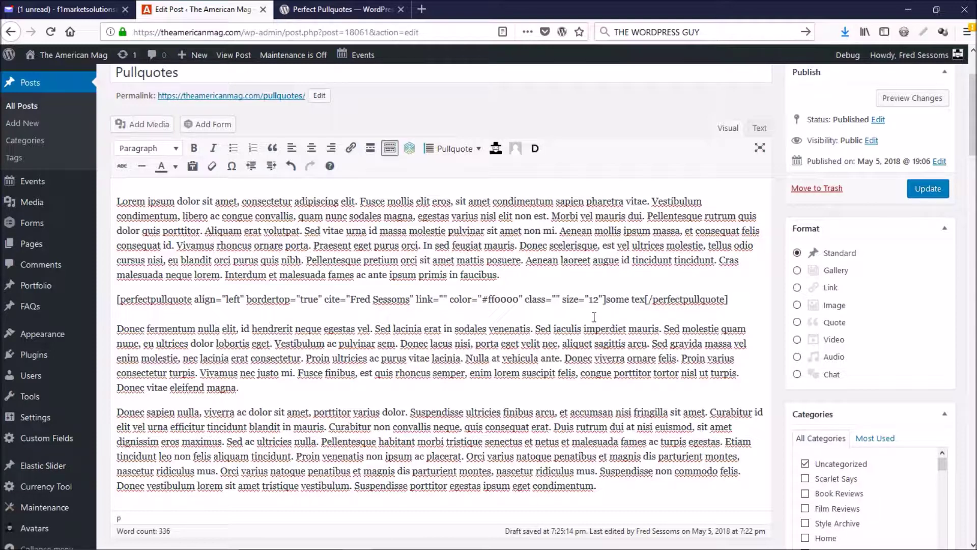
text(t, so)
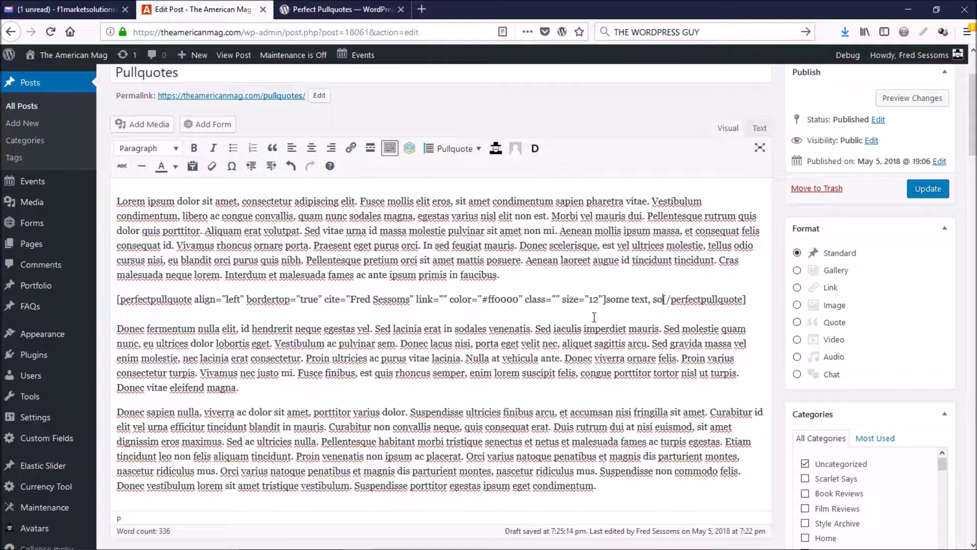
text(me te)
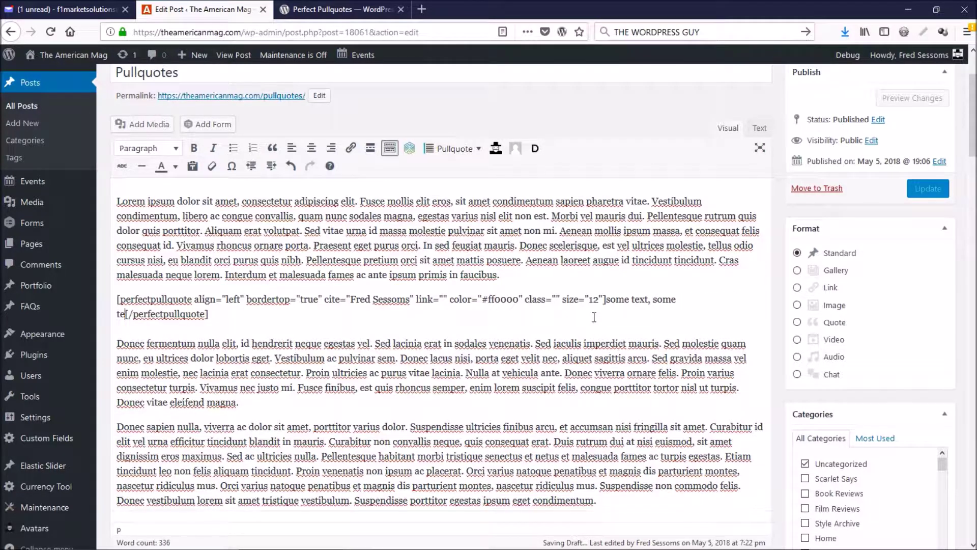
text(xt, some text.)
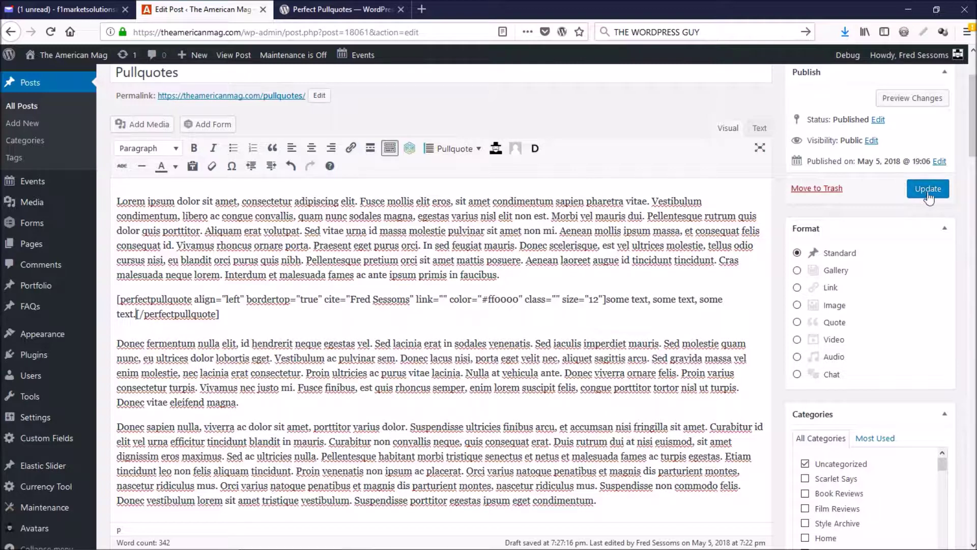
Update the Pullquotes post and open its live page from the 'Post updated' notice.
click(929, 189)
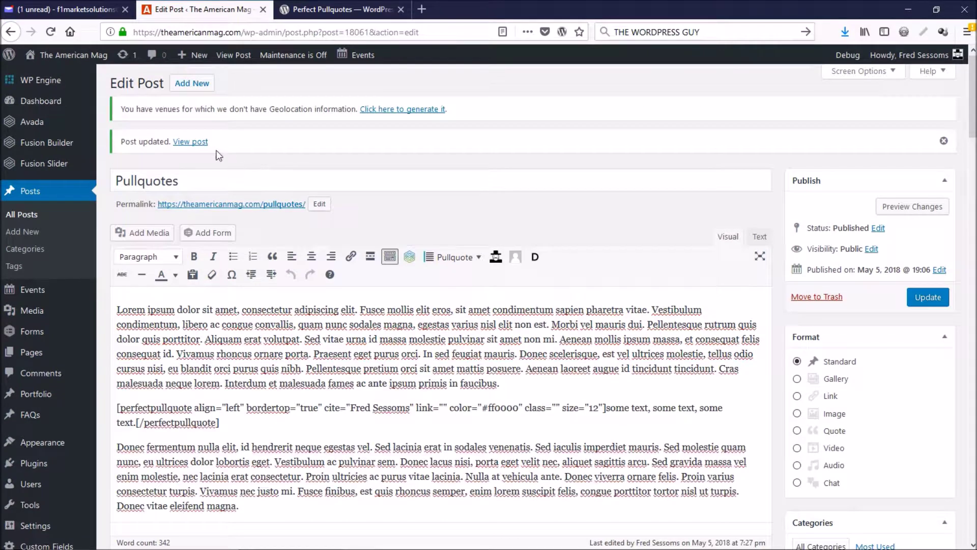
click(188, 148)
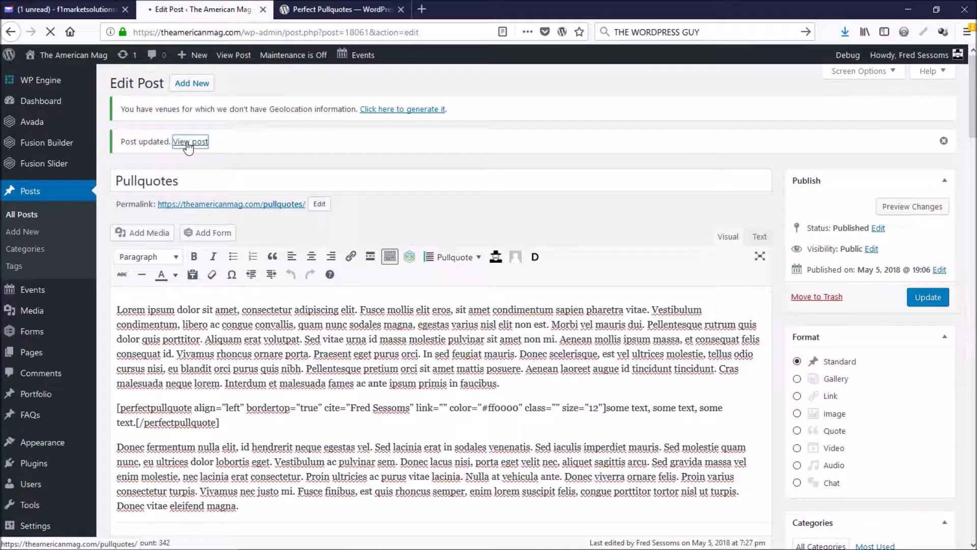